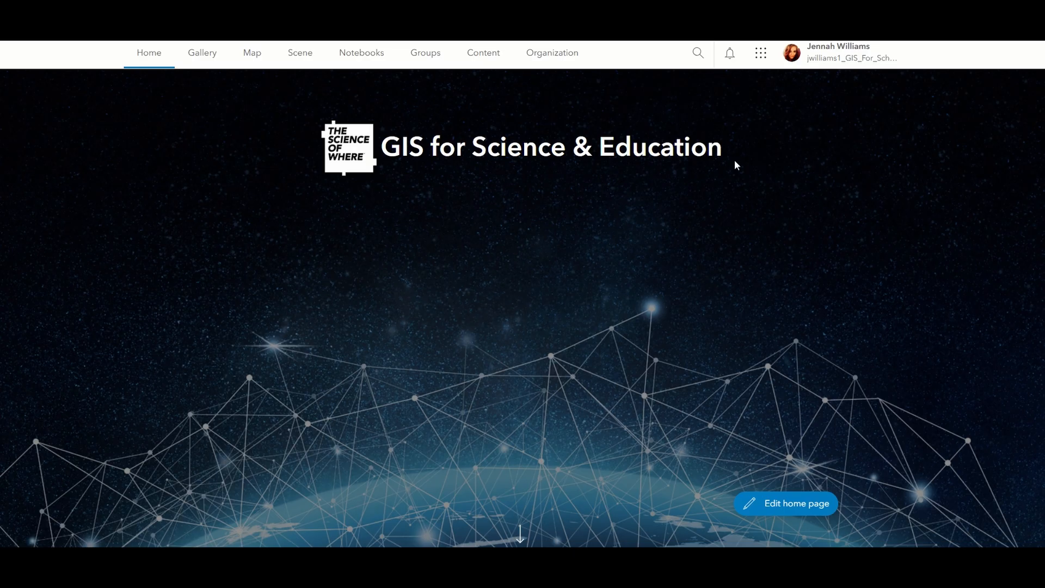
# Open Survey123 from the organization's home page and create a new blank survey with the web designer.
pyautogui.click(768, 65)
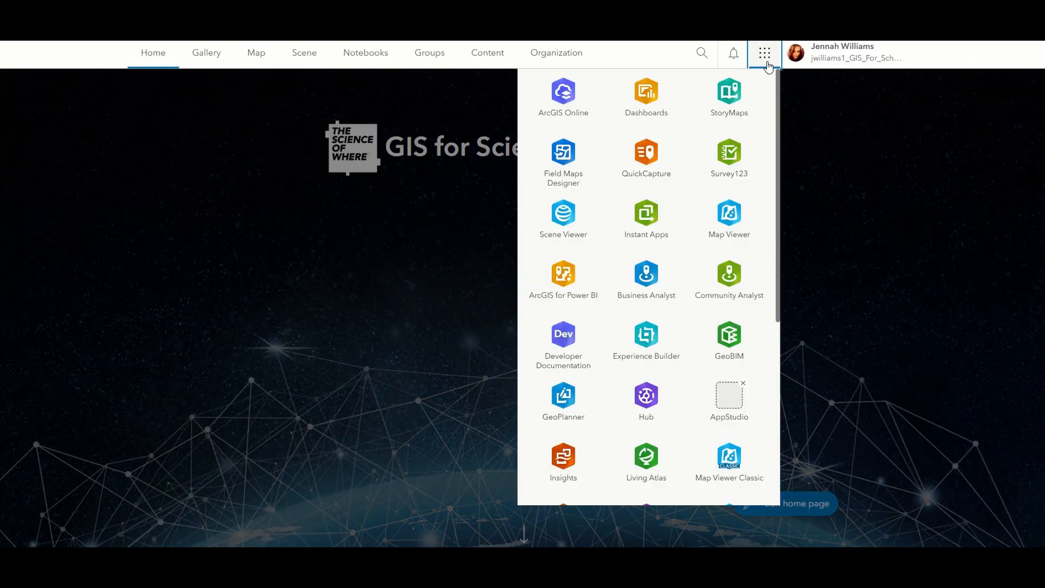
pyautogui.click(742, 177)
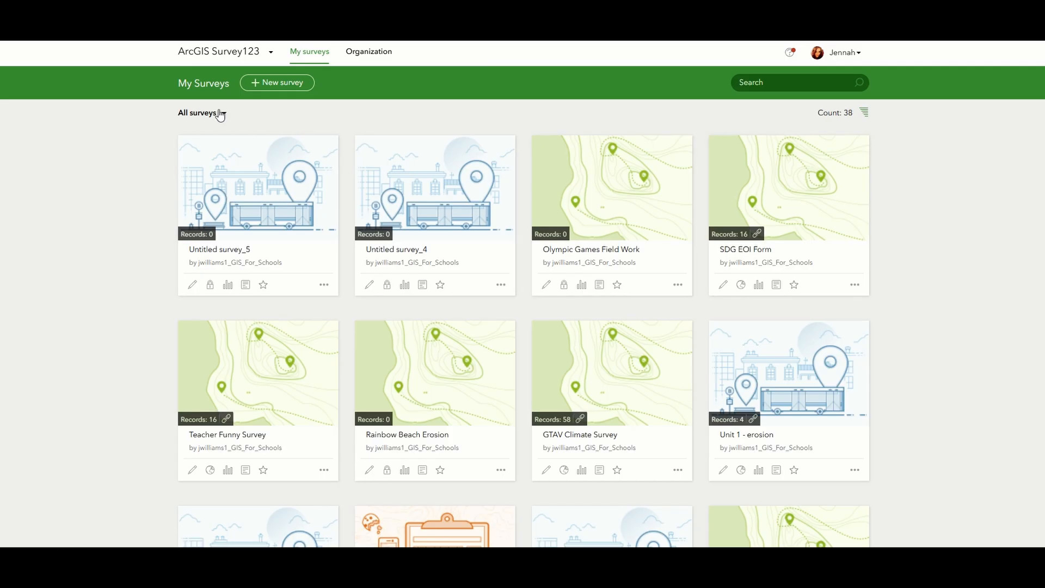
pyautogui.click(293, 83)
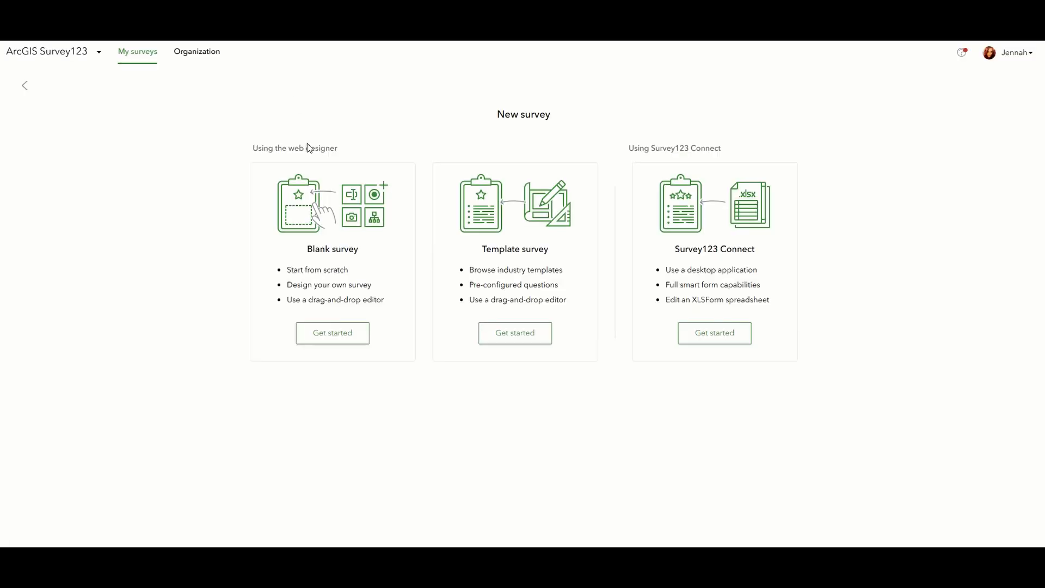
pyautogui.click(338, 332)
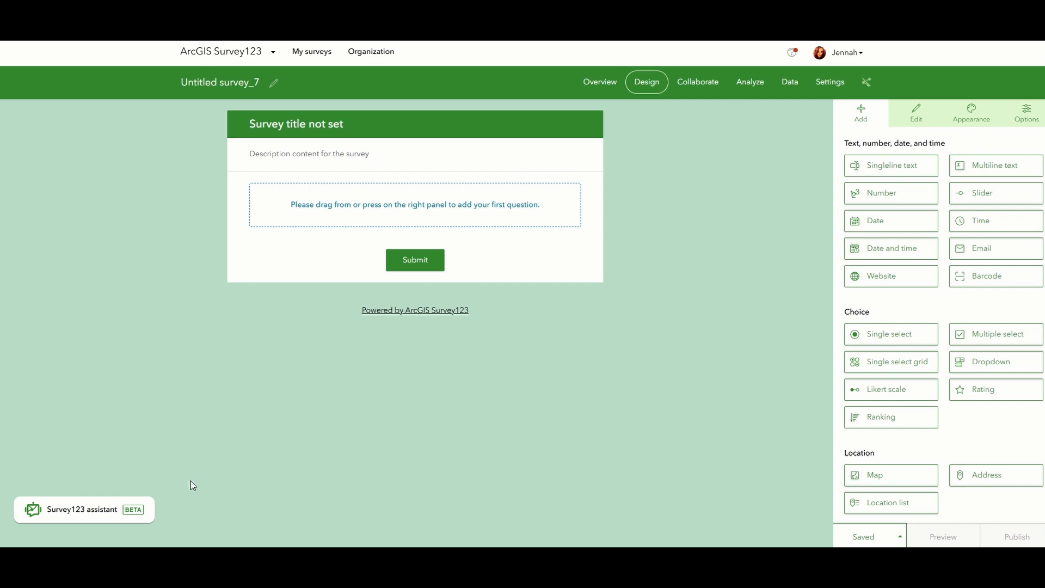
# View the Survey123 assistant's introduction and check the assistant option in the organization's extension settings.
pyautogui.click(107, 520)
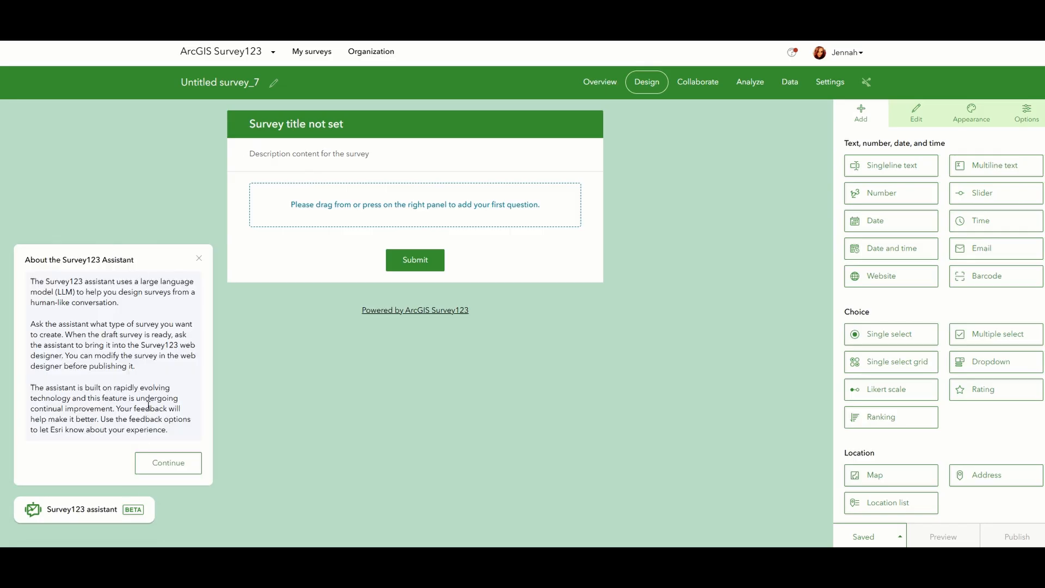
pyautogui.click(234, 389)
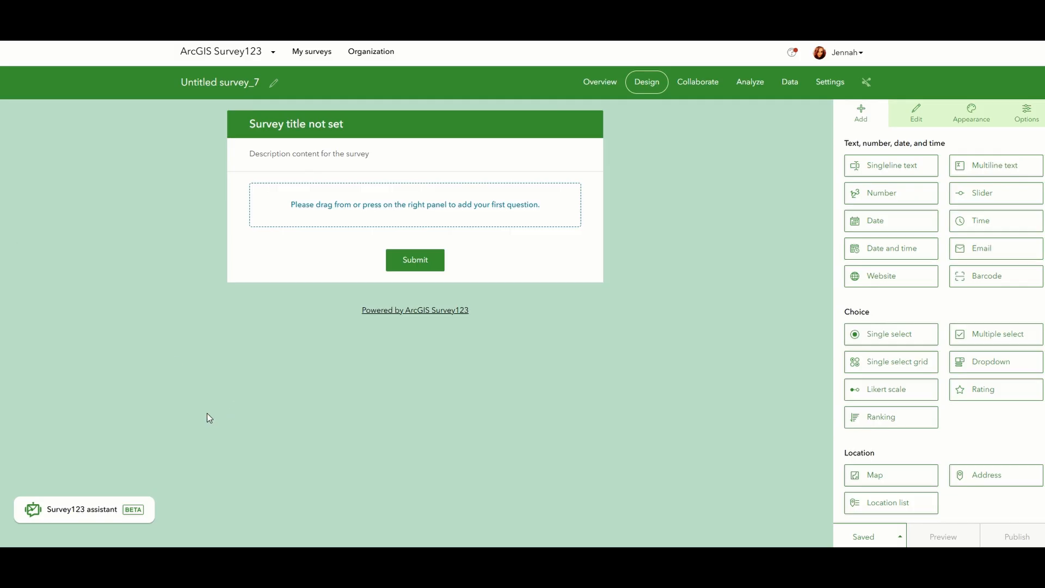
pyautogui.click(368, 57)
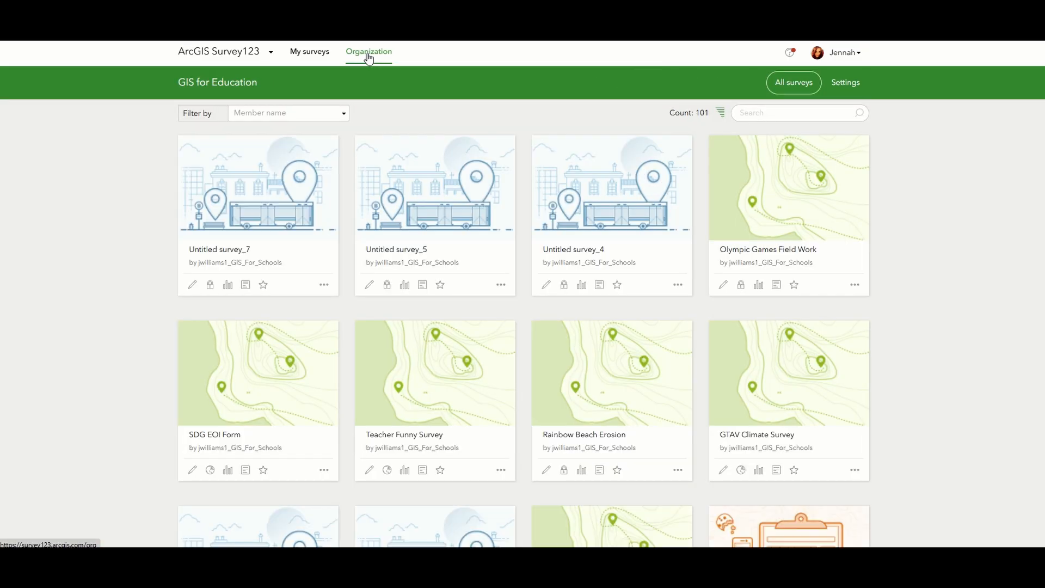
pyautogui.click(847, 87)
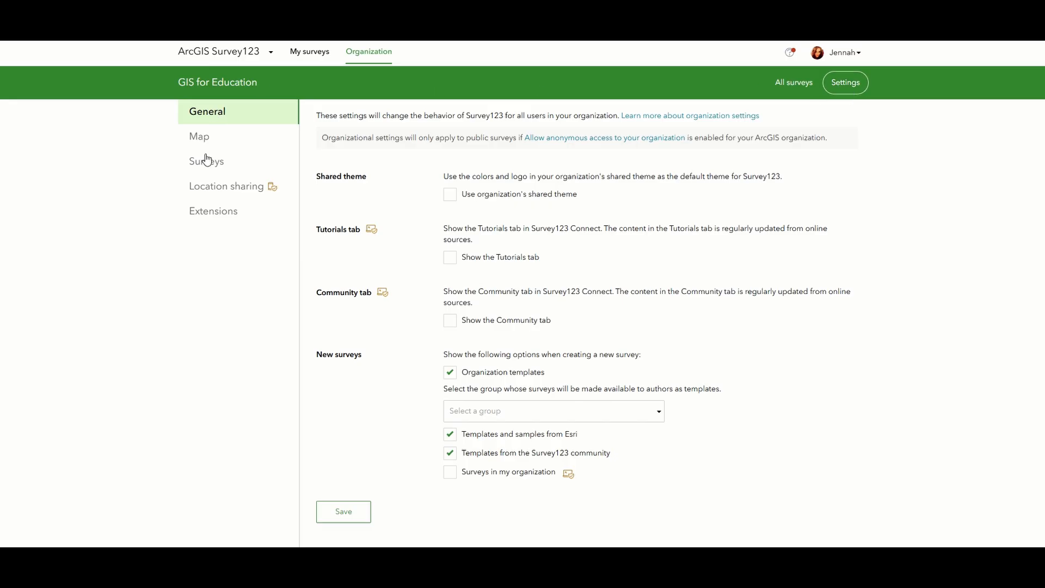
pyautogui.click(207, 214)
pyautogui.scroll(-1, 431, 242)
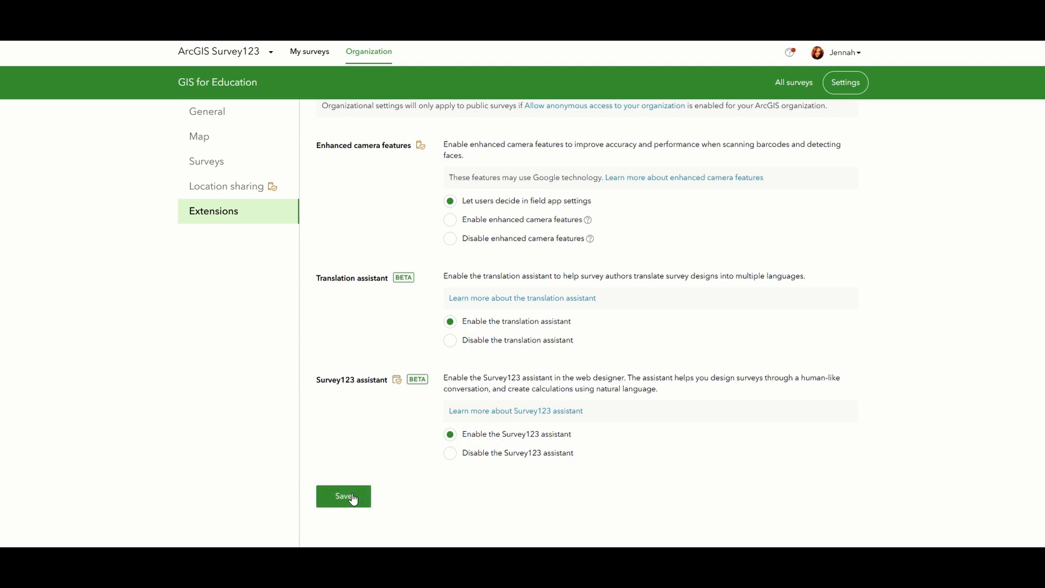
# Reopen the new untitled survey from the personal survey list in its design view.
pyautogui.click(298, 54)
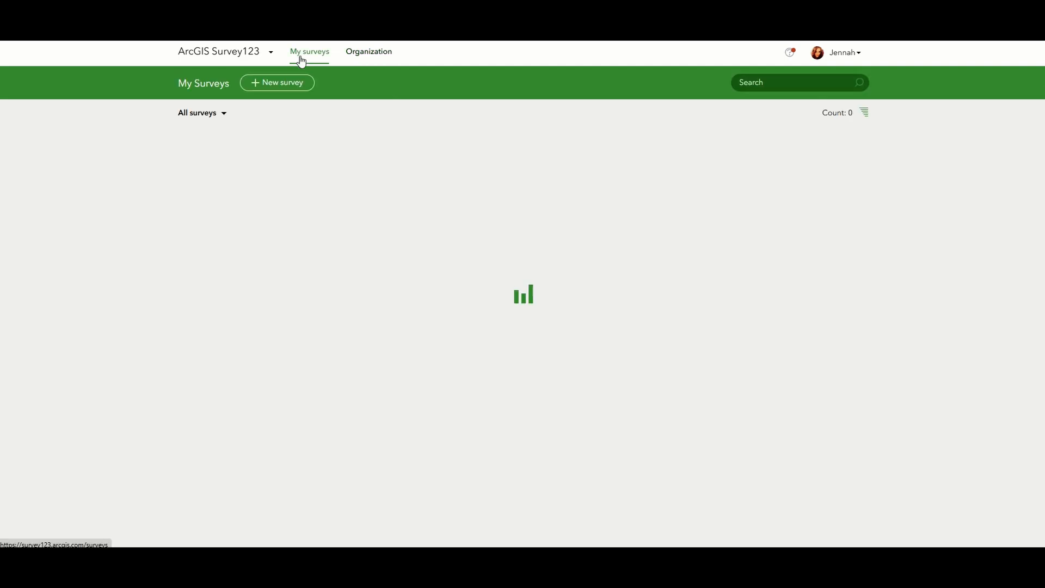
pyautogui.click(292, 229)
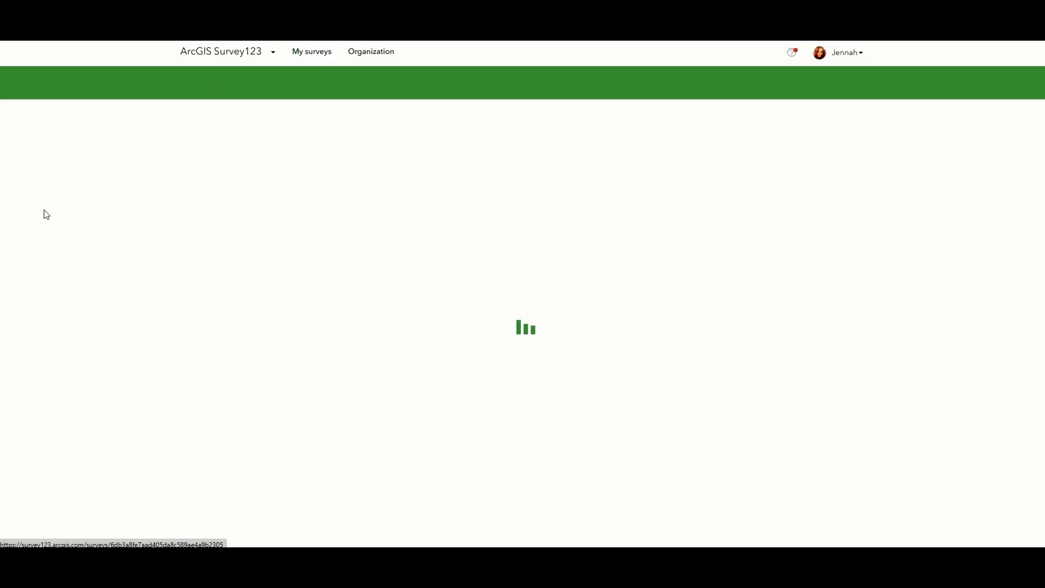
pyautogui.click(638, 89)
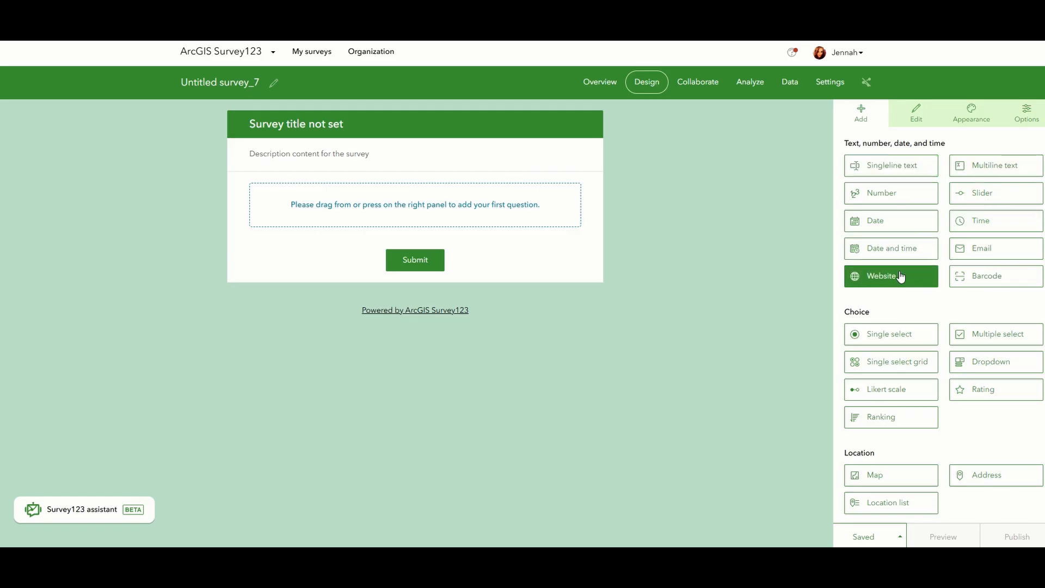
# Add a Website question to the blank survey, delete it again, and look over the other available question types.
pyautogui.moveTo(901, 276); pyautogui.dragTo(481, 231)
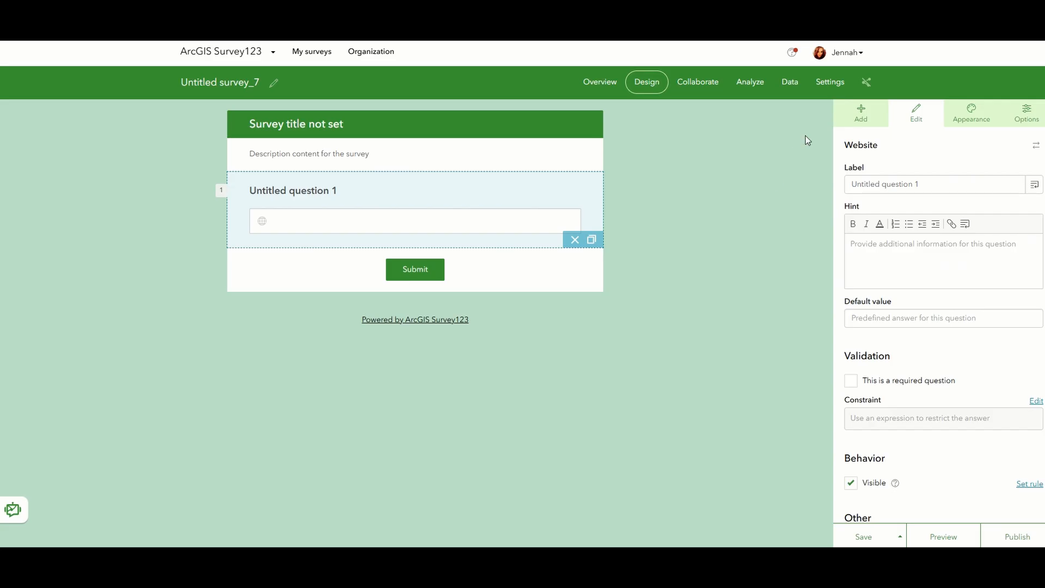
pyautogui.click(574, 242)
pyautogui.scroll(-3, 933, 257)
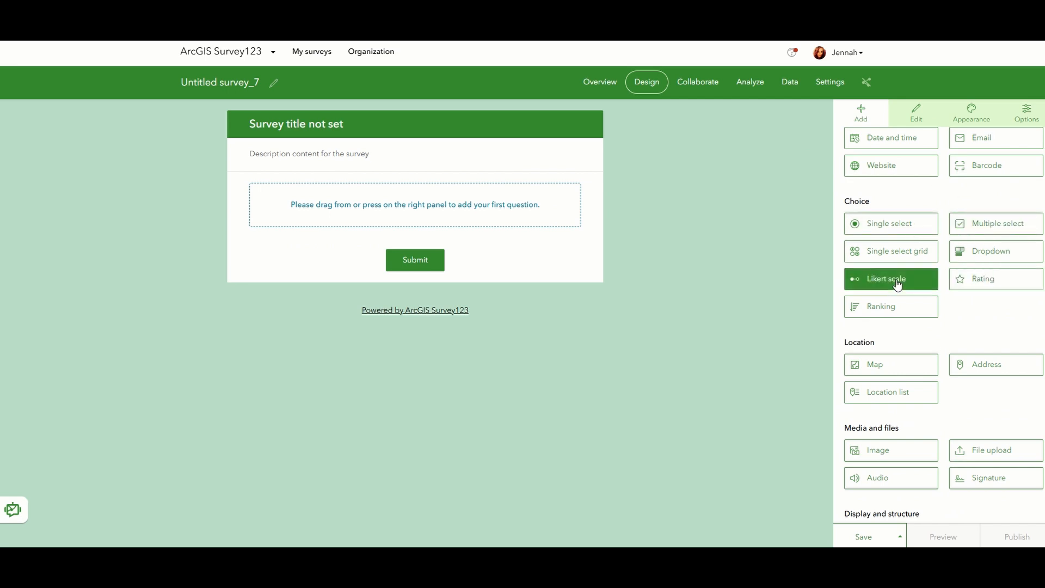
pyautogui.scroll(-2, 979, 288)
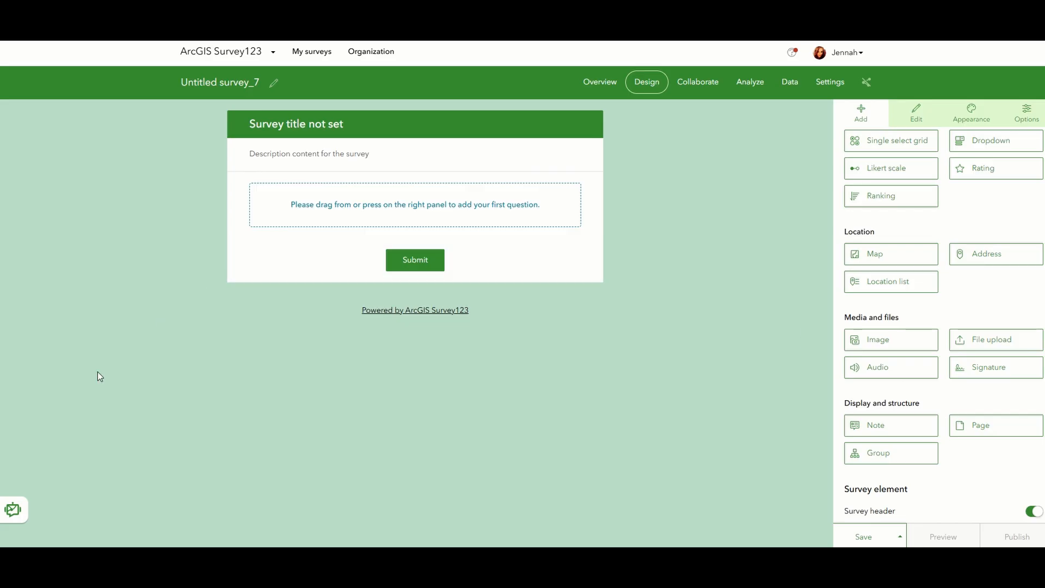
# Open the Survey123 assistant, continue past its introduction, and start a new message.
pyautogui.click(8, 516)
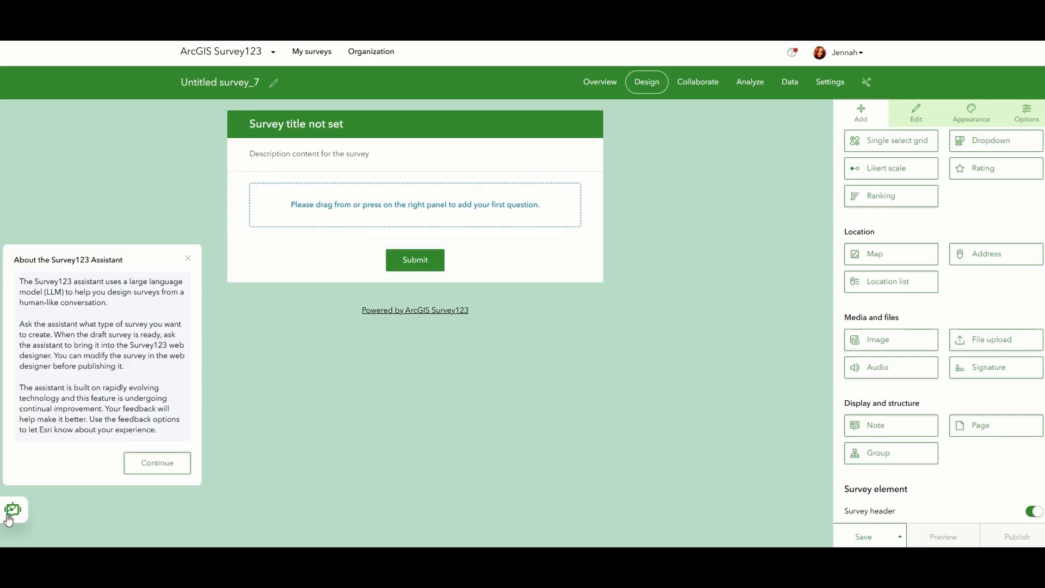
pyautogui.click(157, 463)
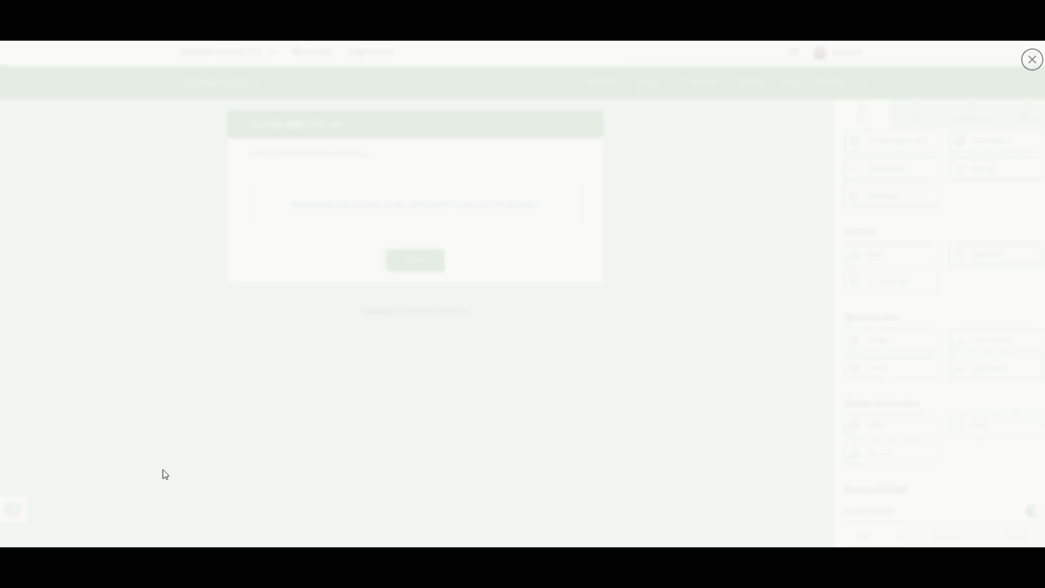
pyautogui.click(290, 509)
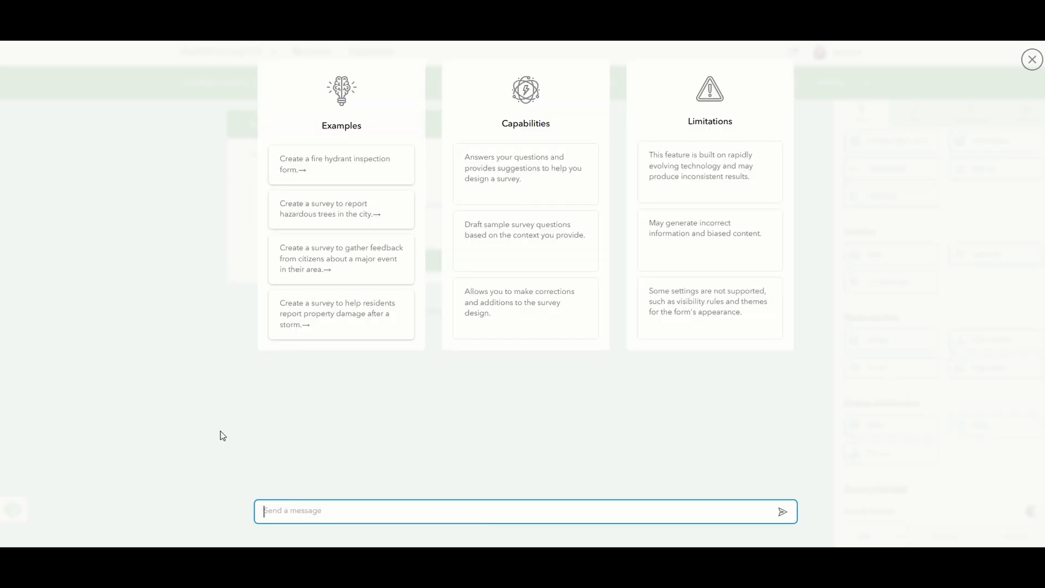
# Send the assistant "Hello, please can make me a survey on sharks, I am wanting to include species, size, location and anything else you think is relatable.".
pyautogui.write('Hello, please can make me a survey on')
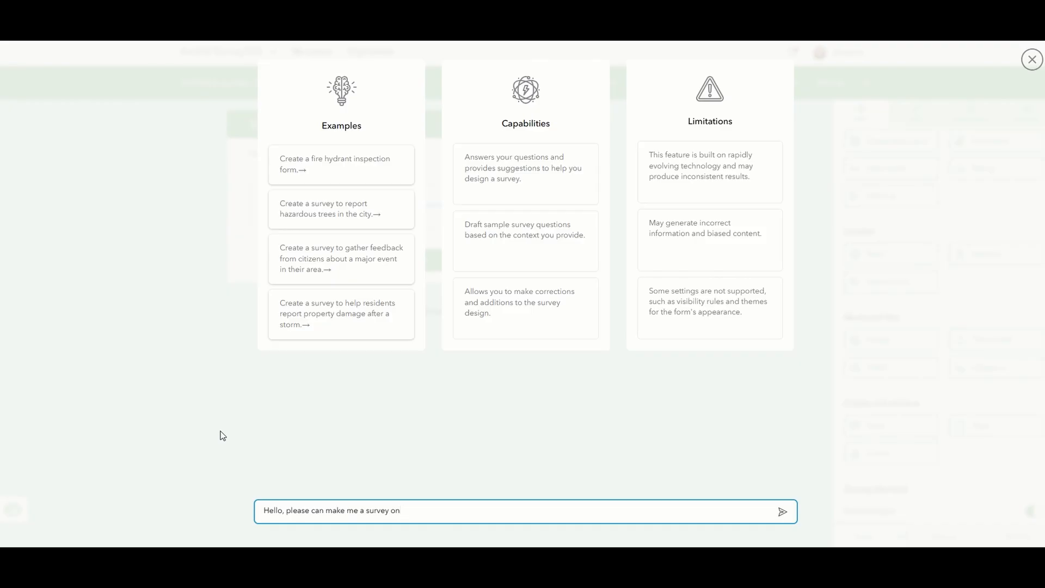
pyautogui.write('sharks, I am wanting to include species, siz')
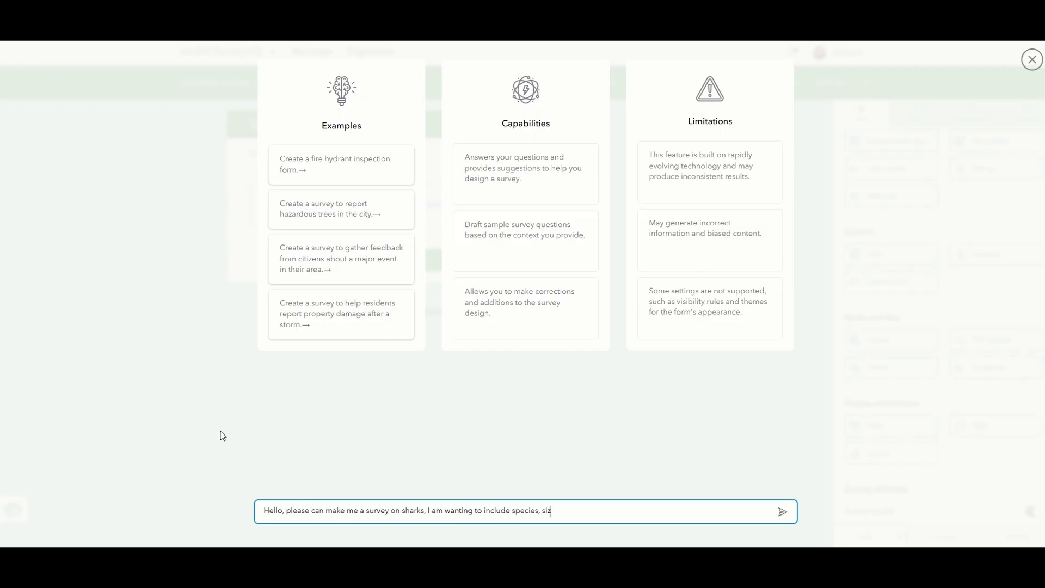
pyautogui.write('e, location and anything else yo')
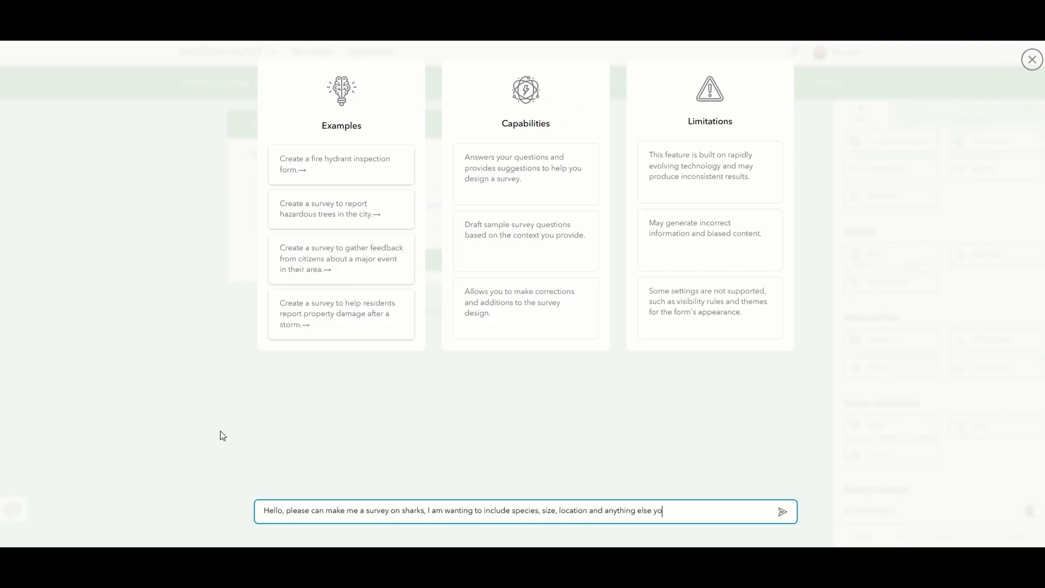
pyautogui.write('u think is relatable.')
pyautogui.click(783, 511)
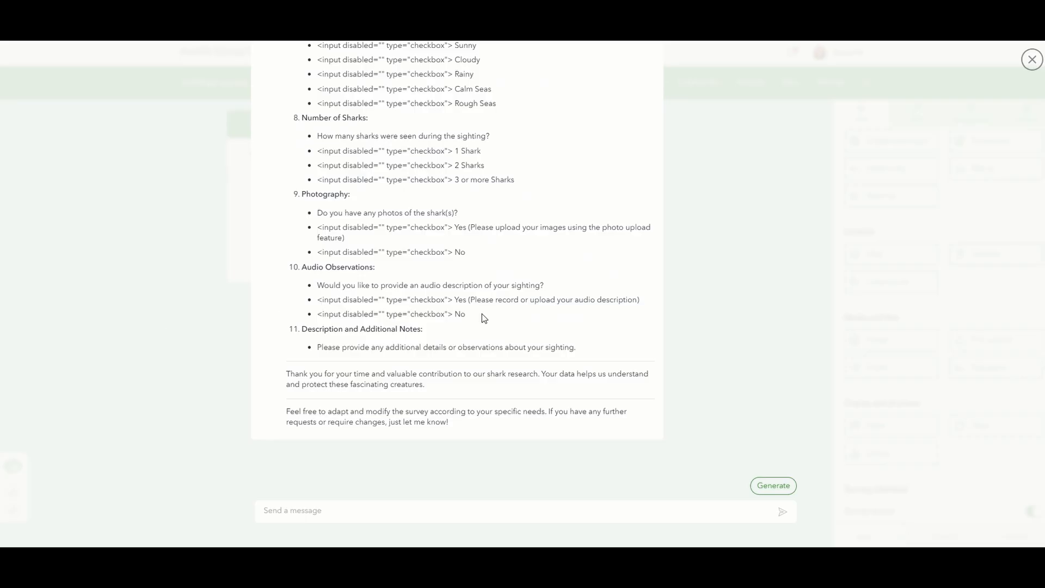
# Review the questions in the assistant's shark survey draft and generate the survey from it.
pyautogui.scroll(5, 482, 314)
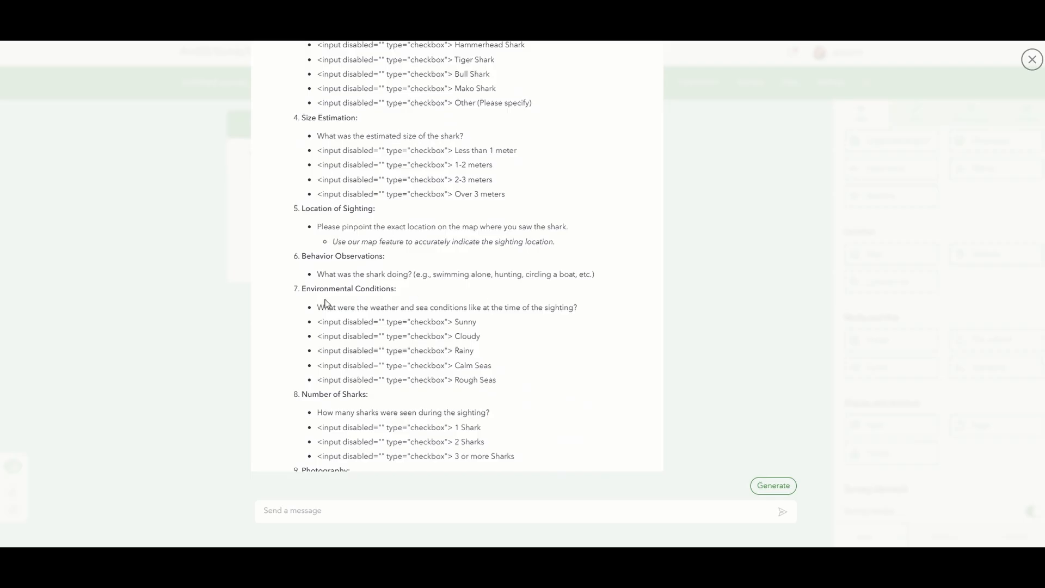
pyautogui.moveTo(302, 288); pyautogui.dragTo(398, 292)
pyautogui.click(411, 289)
pyautogui.scroll(-5, 410, 289)
pyautogui.click(380, 512)
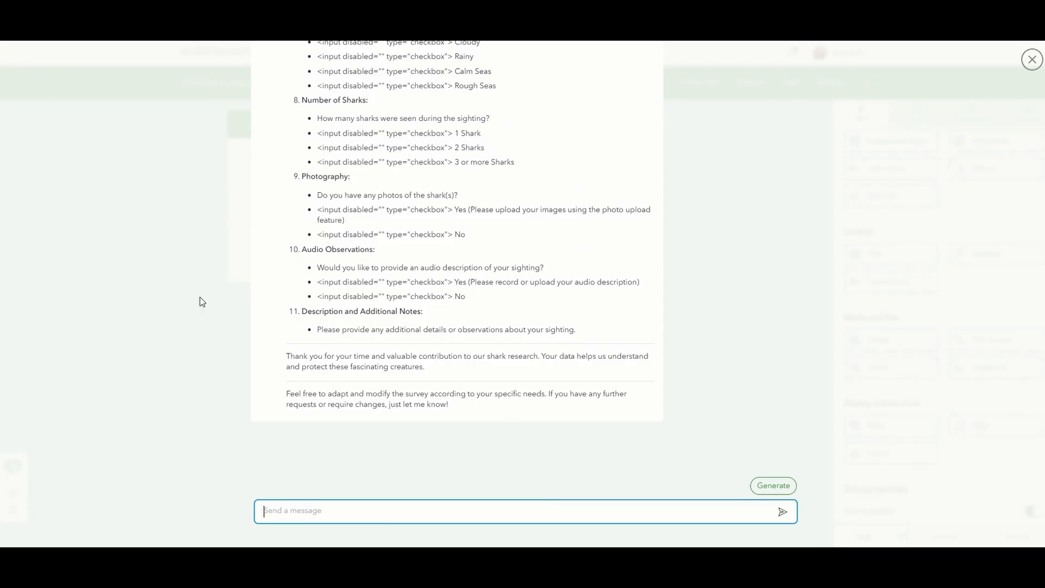
pyautogui.click(773, 486)
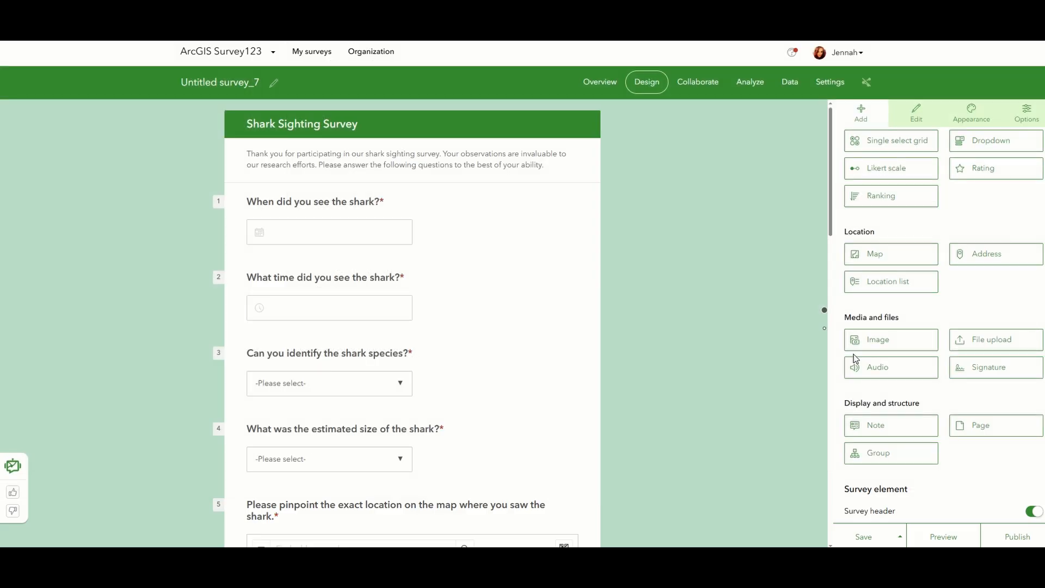
# Open the settings of the "When did you see the shark?" question and look at the questions below it.
pyautogui.click(357, 242)
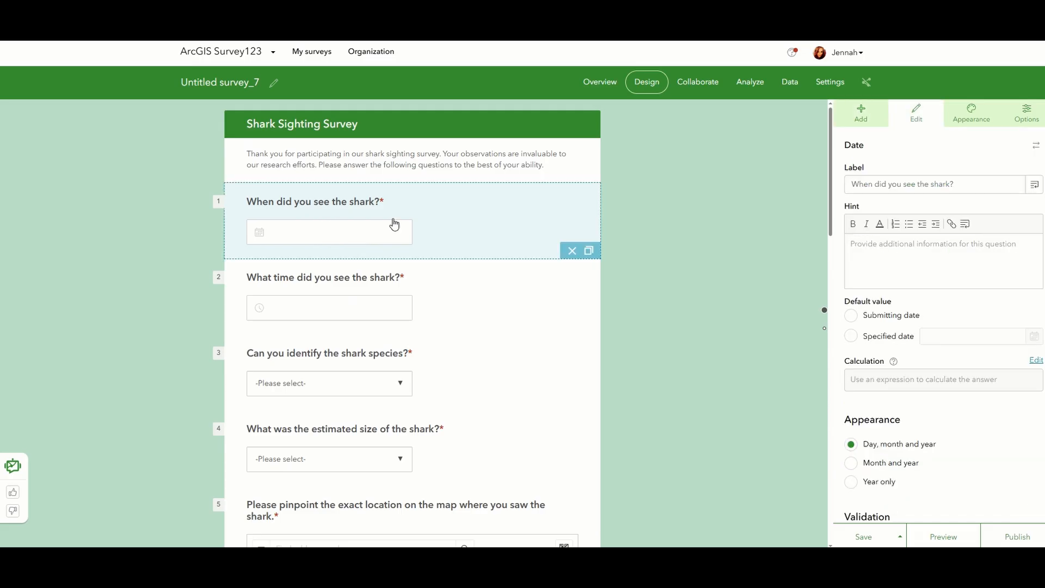
pyautogui.scroll(-2, 396, 225)
pyautogui.scroll(-2, 388, 205)
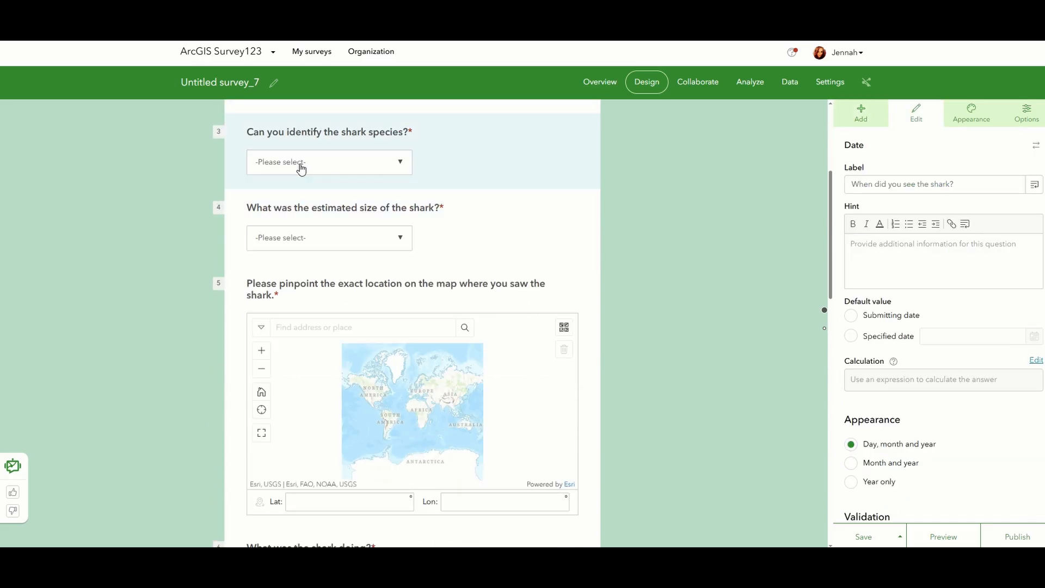
# Add the choice "Whale Sharks" after Mako Shark in the "Can you identify the shark species?" dropdown question.
pyautogui.click(301, 169)
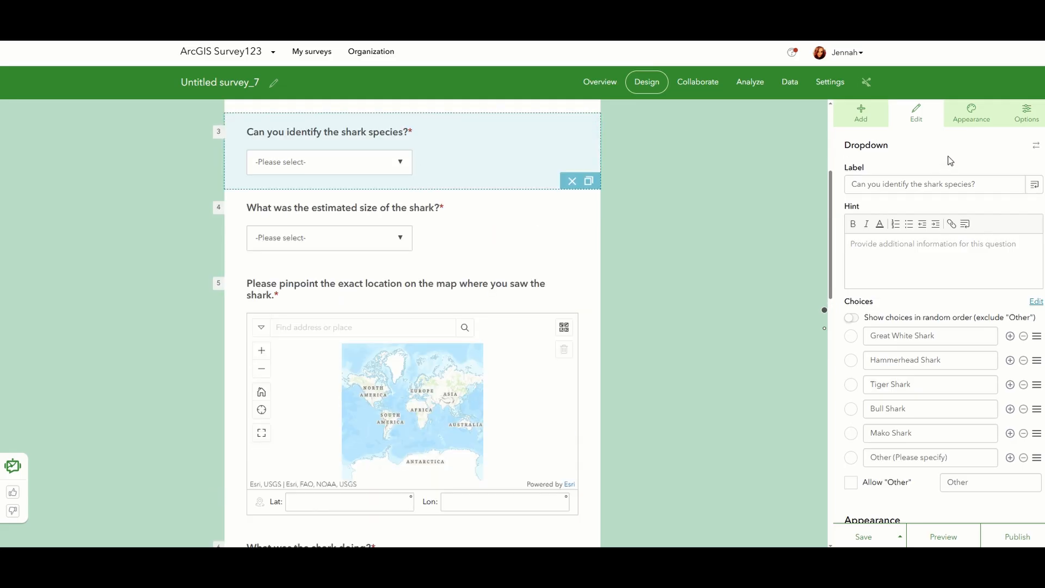
pyautogui.scroll(-3, 950, 161)
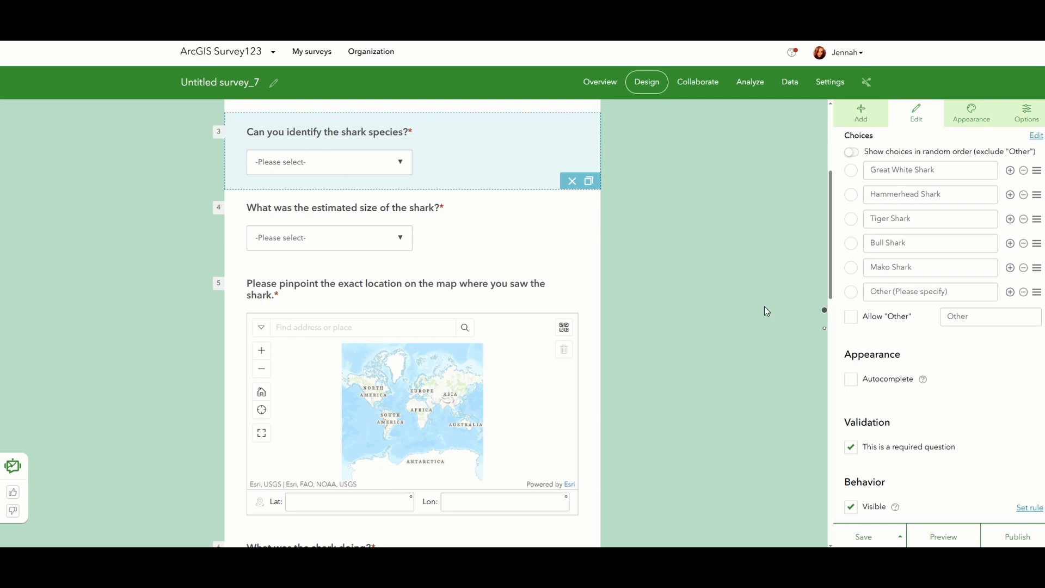
pyautogui.click(1011, 268)
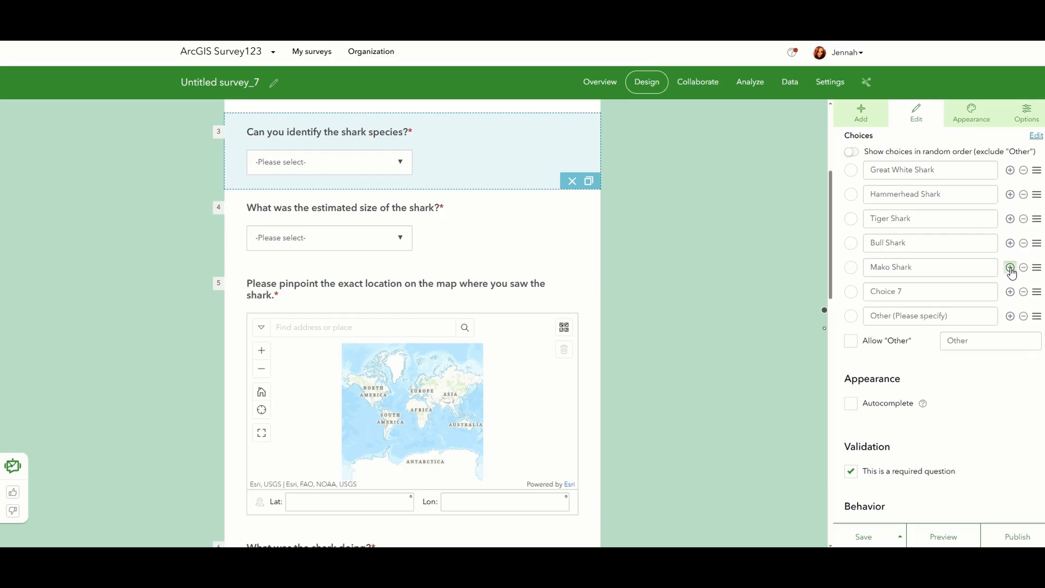
pyautogui.tripleClick(942, 292)
pyautogui.write('Whale Sharks')
pyautogui.click(687, 263)
# Look through the rest of the generated survey's questions to its end and return to the survey's start.
pyautogui.scroll(-8, 687, 264)
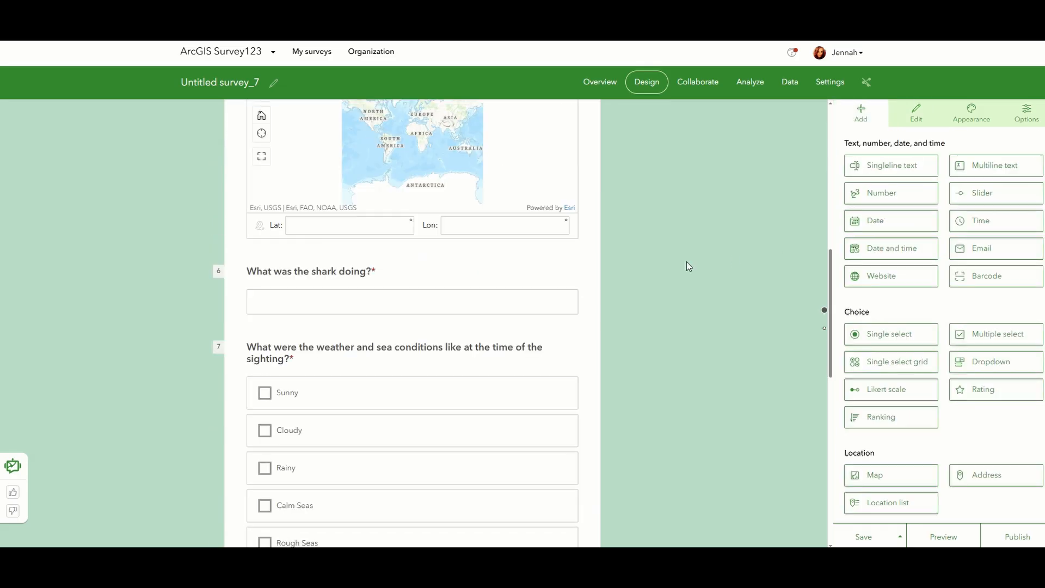
pyautogui.scroll(-5, 687, 262)
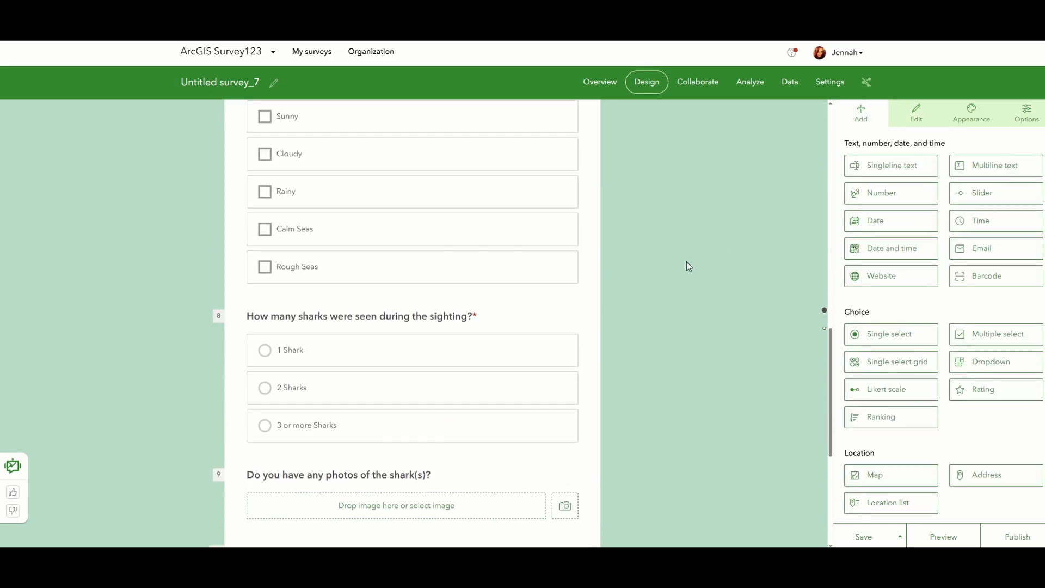
pyautogui.scroll(-3, 686, 262)
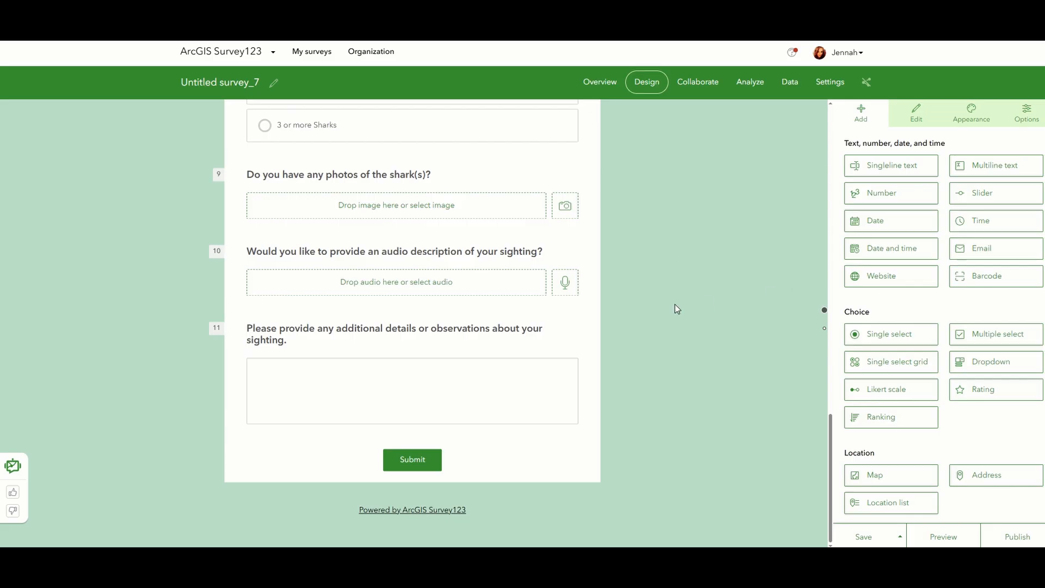
pyautogui.scroll(2, 675, 306)
pyautogui.scroll(12, 675, 308)
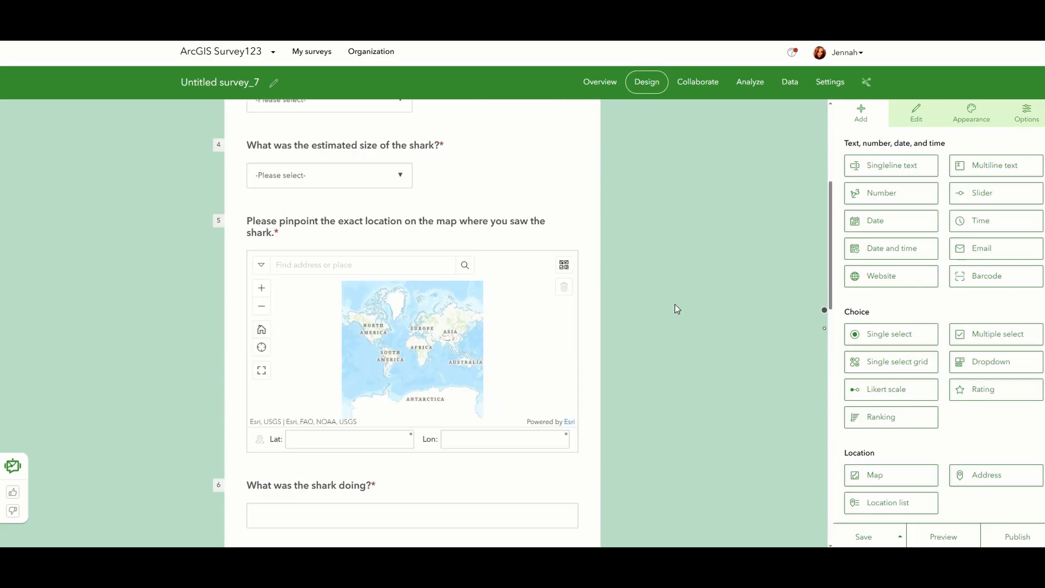
pyautogui.scroll(3, 677, 309)
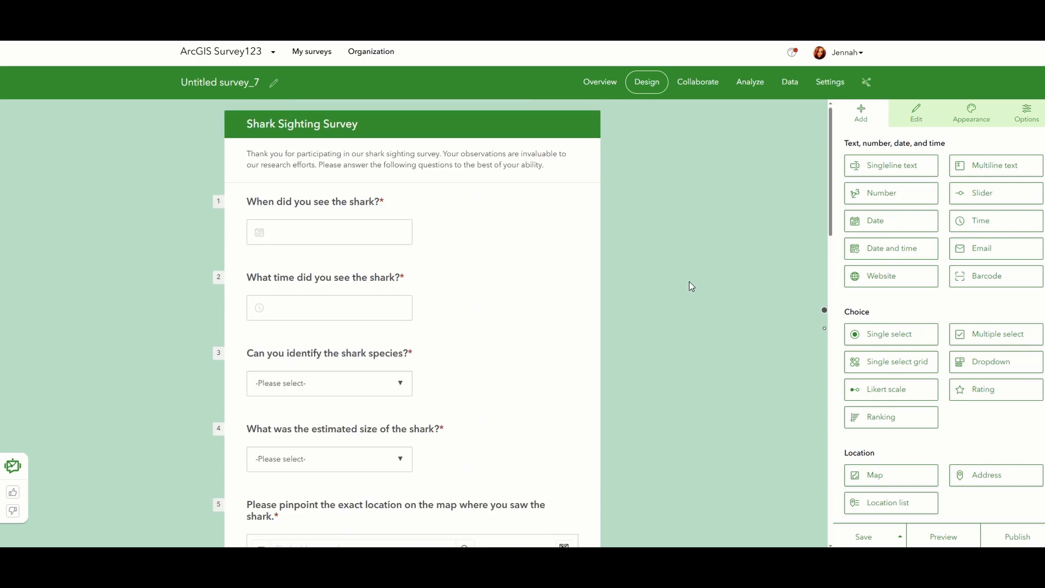